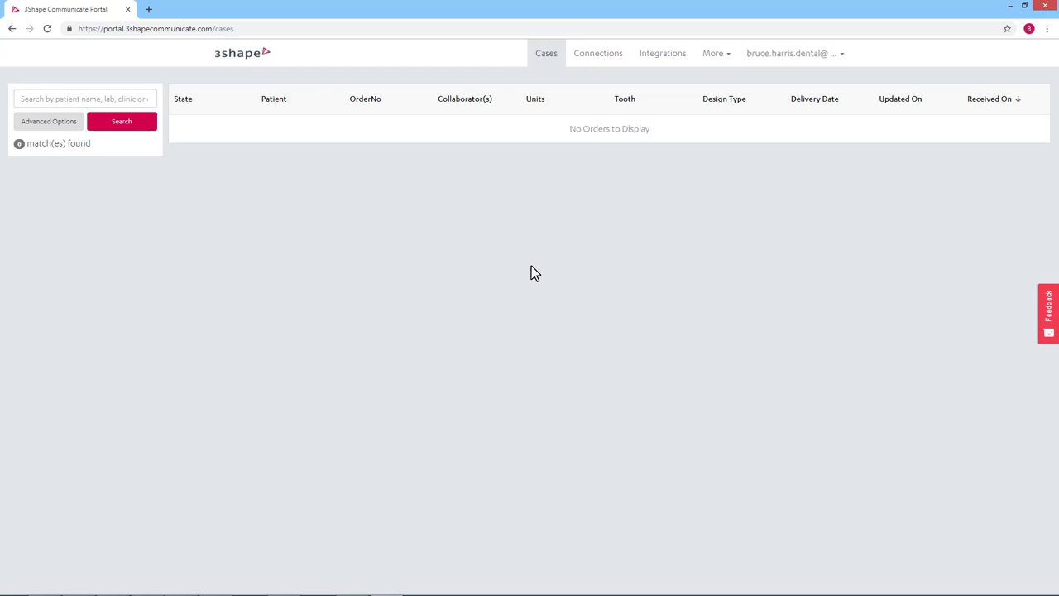
- Open account Settings, then open and cancel the login email change without altering it
{"action": "left_click", "coordinate": [844, 58]}
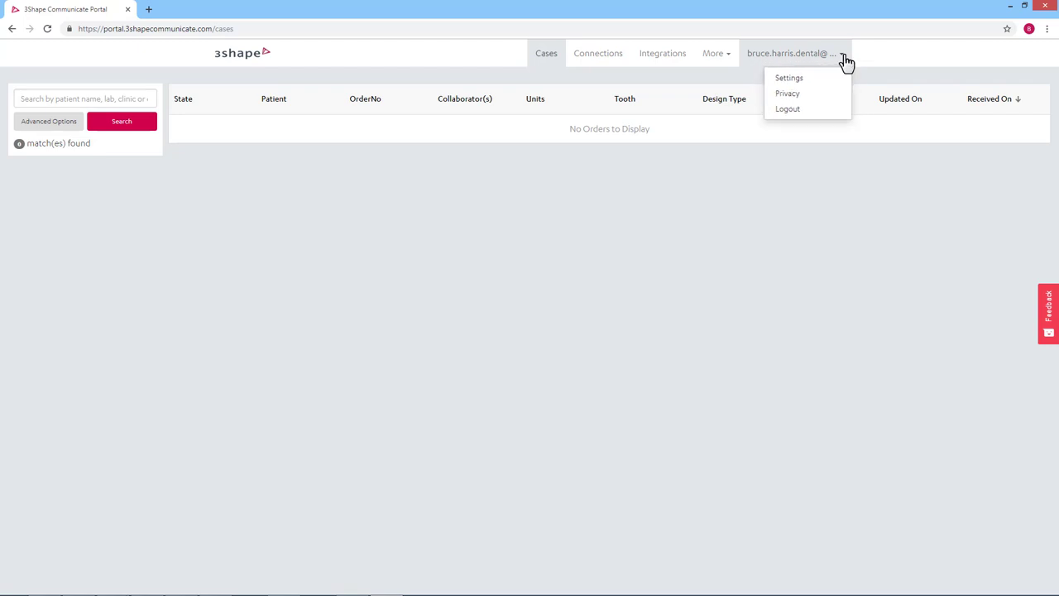
{"action": "left_click", "coordinate": [819, 79]}
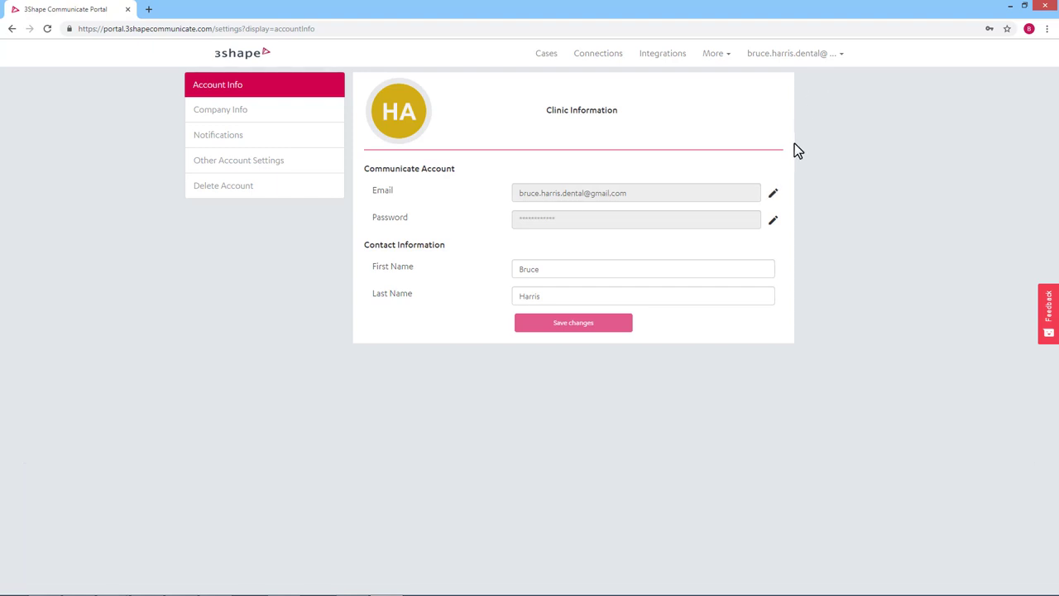
{"action": "left_click", "coordinate": [772, 194]}
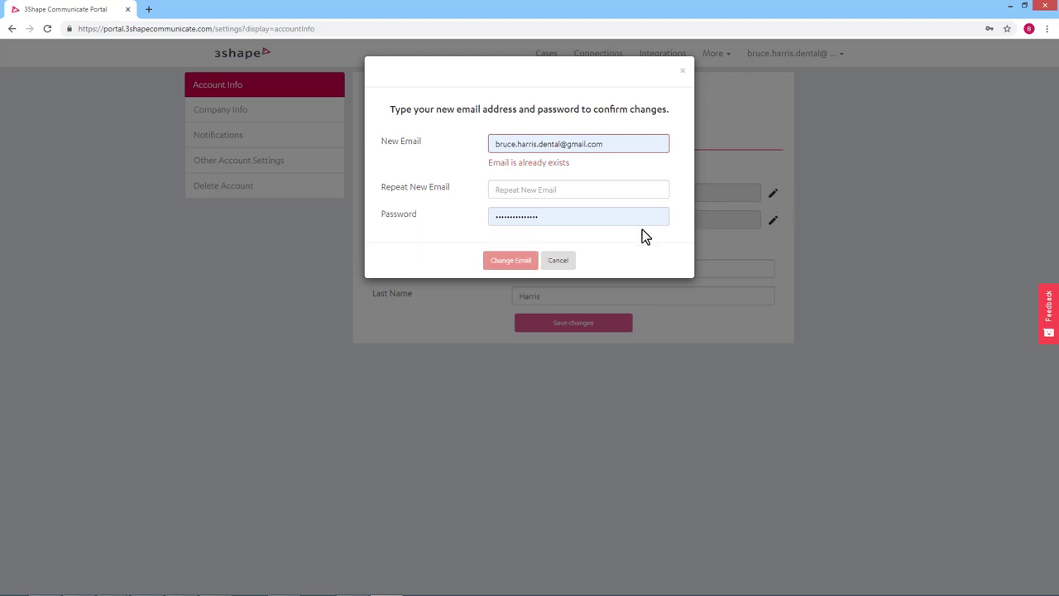
{"action": "left_click", "coordinate": [571, 261]}
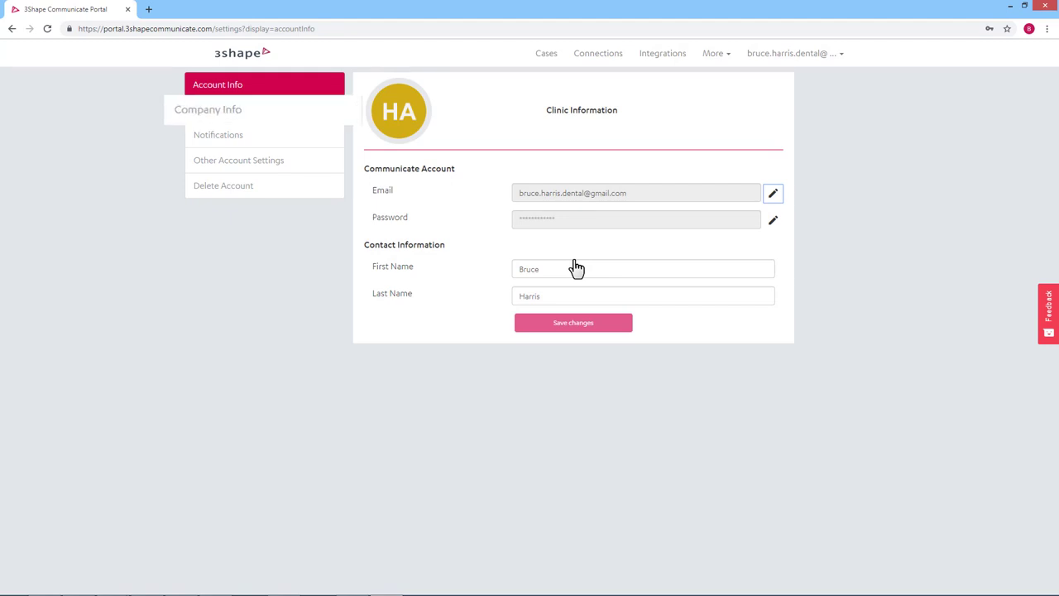
- On Company Info, change the street address from 150 to 155 Castle Hill and save
{"action": "left_click", "coordinate": [331, 110]}
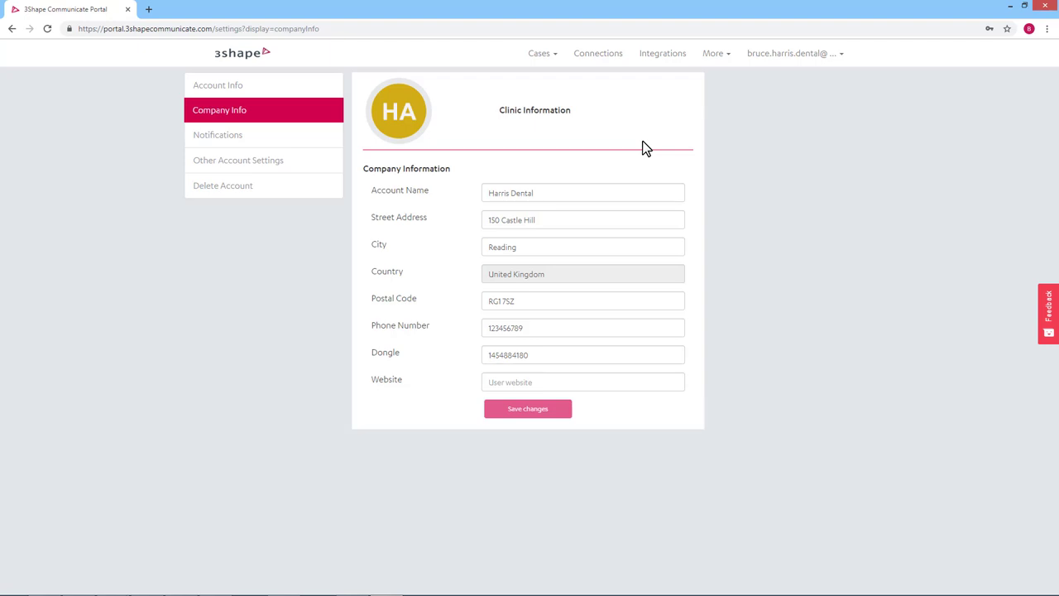
{"action": "left_click", "coordinate": [500, 219]}
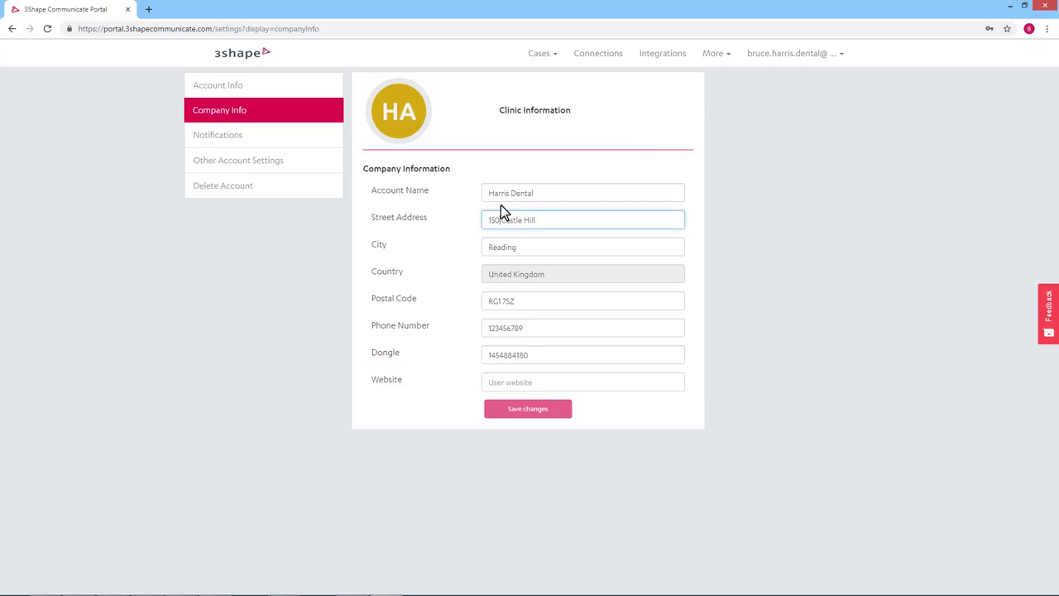
{"action": "key", "text": "BackSpace"}
{"action": "type", "text": "5"}
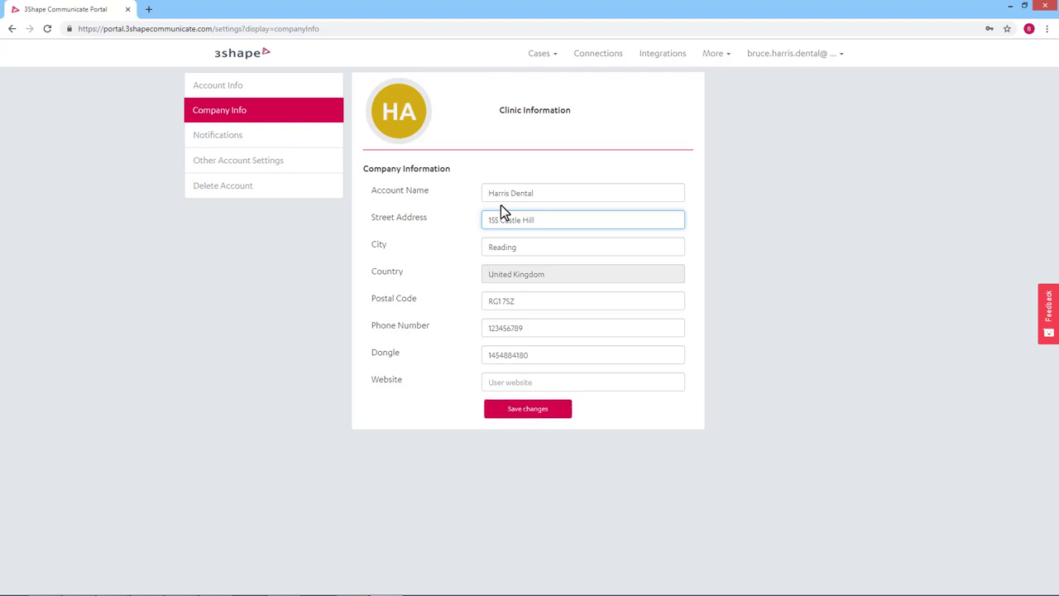
{"action": "left_click", "coordinate": [503, 424]}
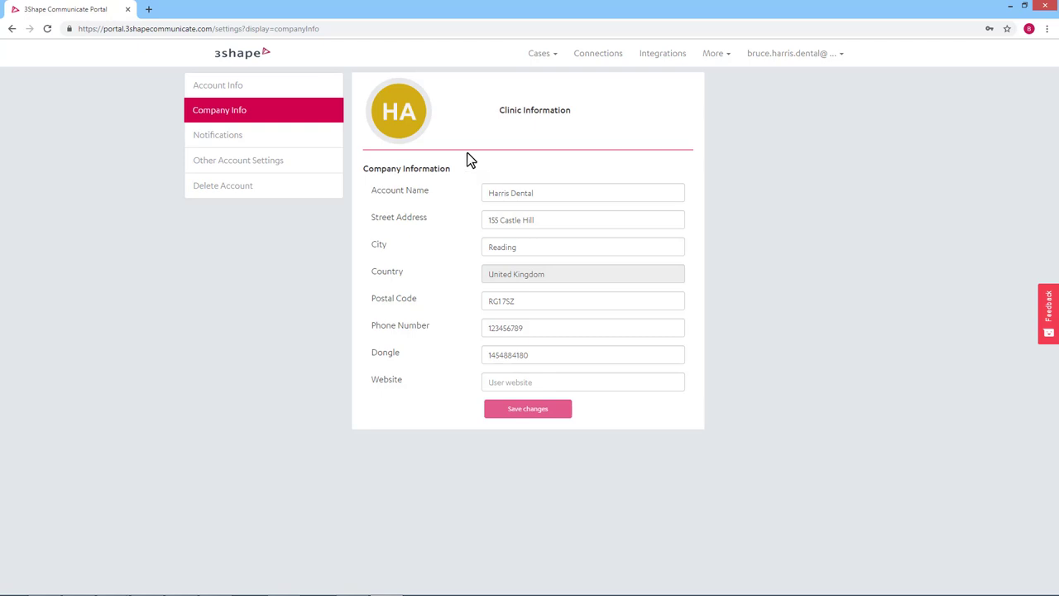
{"action": "mouse_move", "coordinate": [399, 110]}
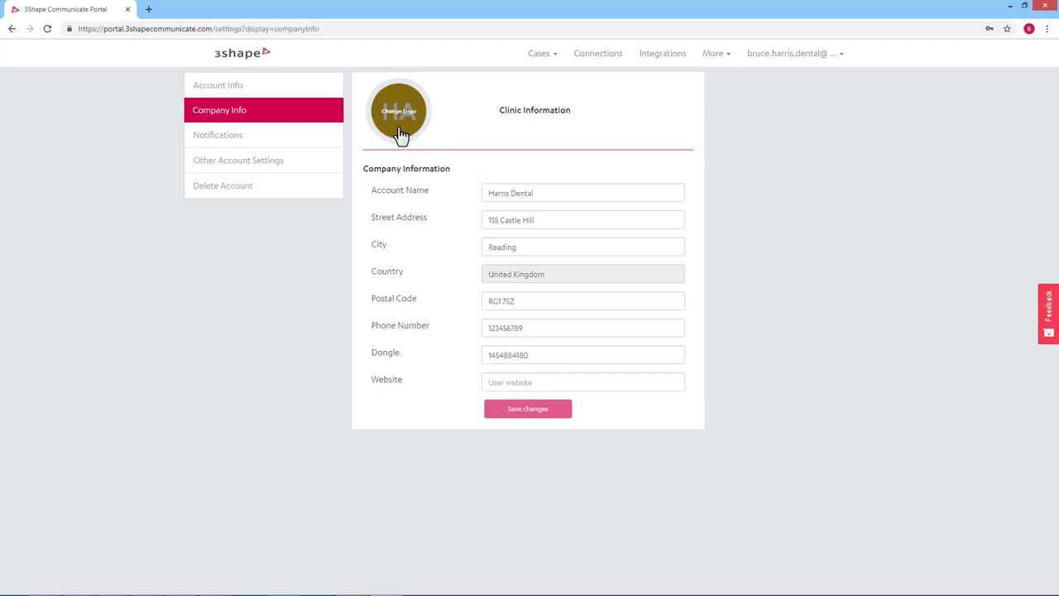
- Upload the Harris-dental-logo image as the account logo in place of the HA initials
{"action": "left_click", "coordinate": [400, 135]}
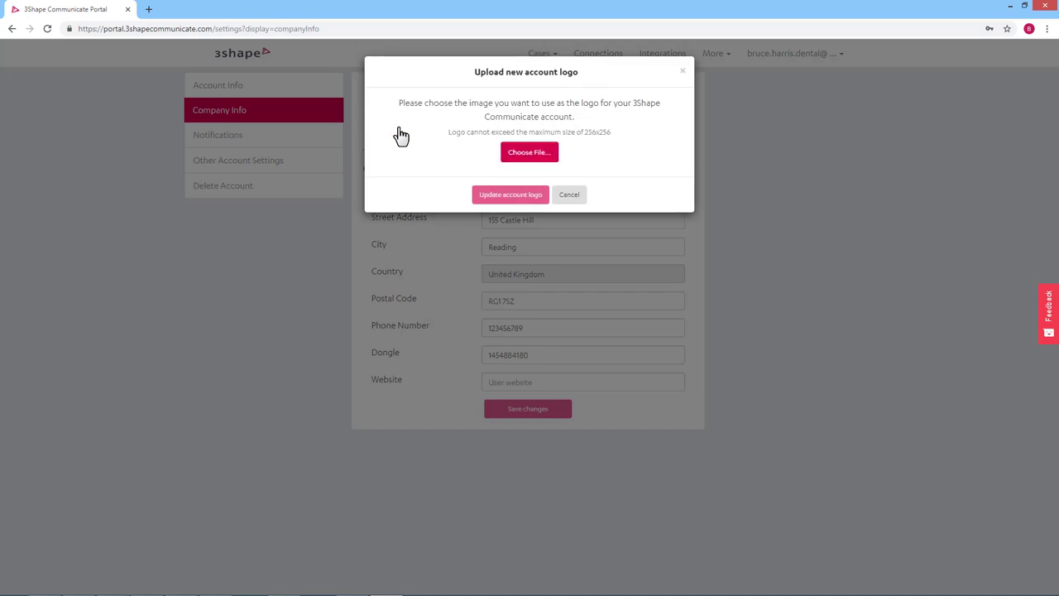
{"action": "left_click", "coordinate": [513, 157]}
{"action": "left_click", "coordinate": [522, 281]}
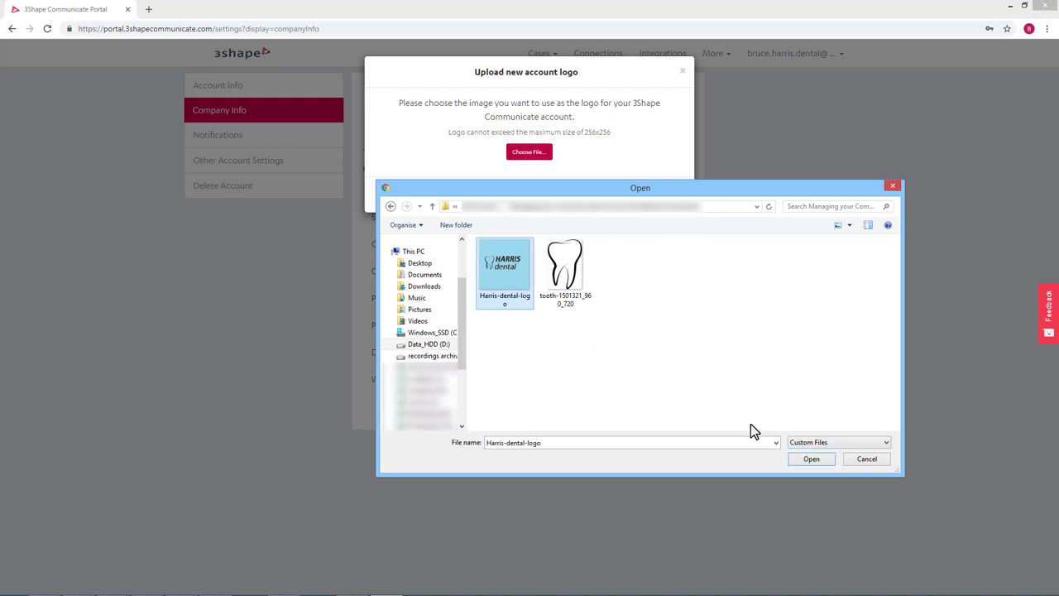
{"action": "left_click", "coordinate": [794, 464]}
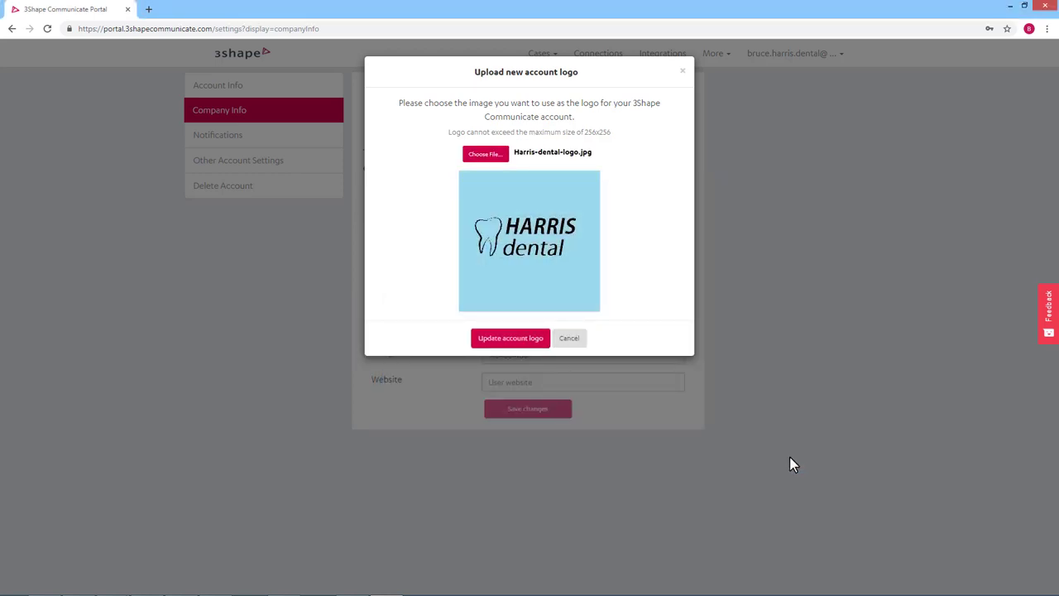
{"action": "left_click", "coordinate": [513, 343]}
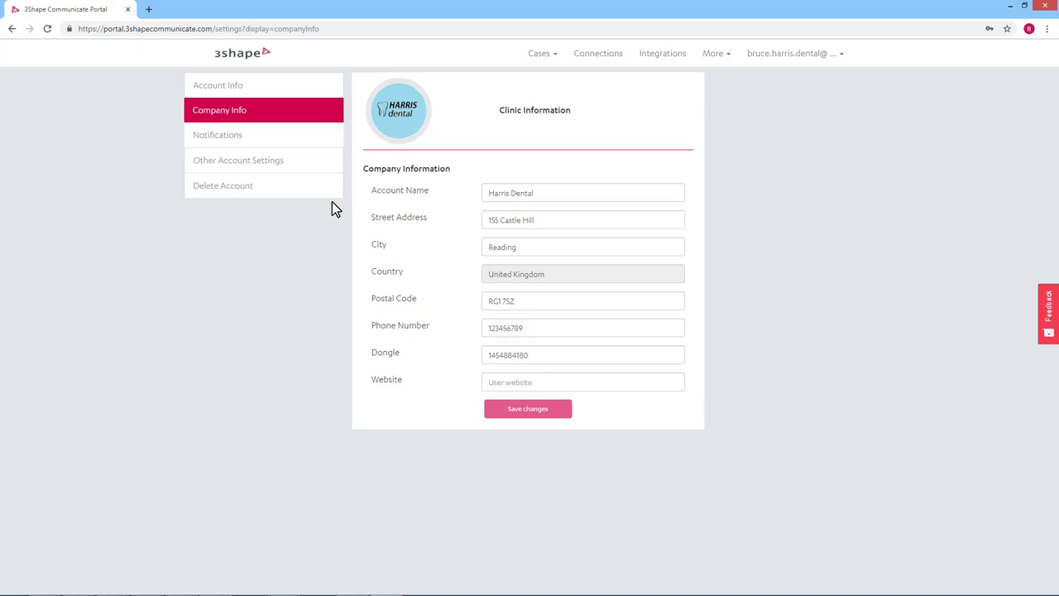
- View the Notifications, Other Account Settings and Delete Account pages without changing anything
{"action": "left_click", "coordinate": [258, 143]}
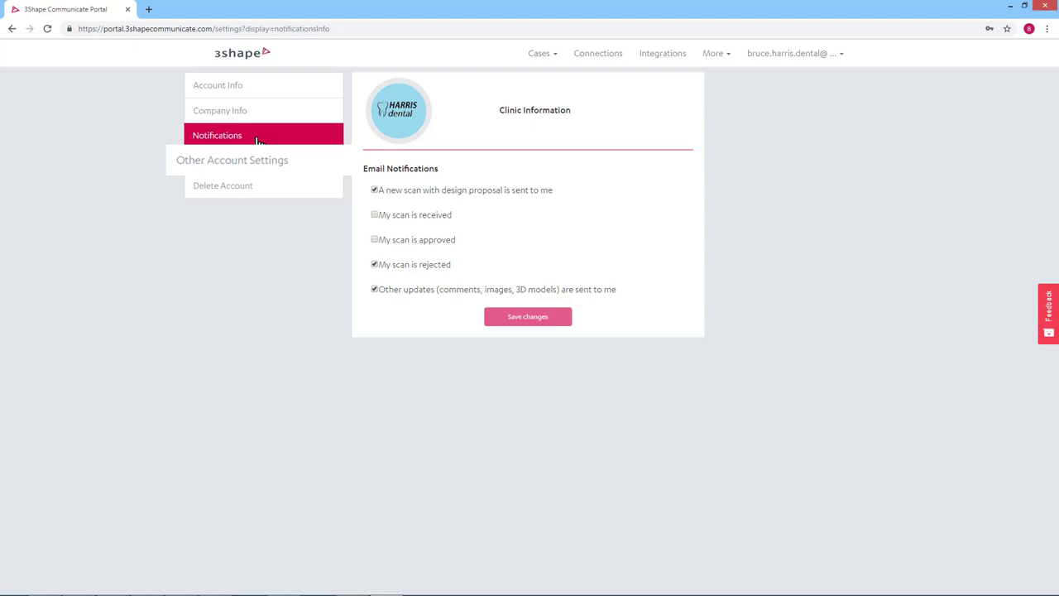
{"action": "left_click", "coordinate": [303, 169]}
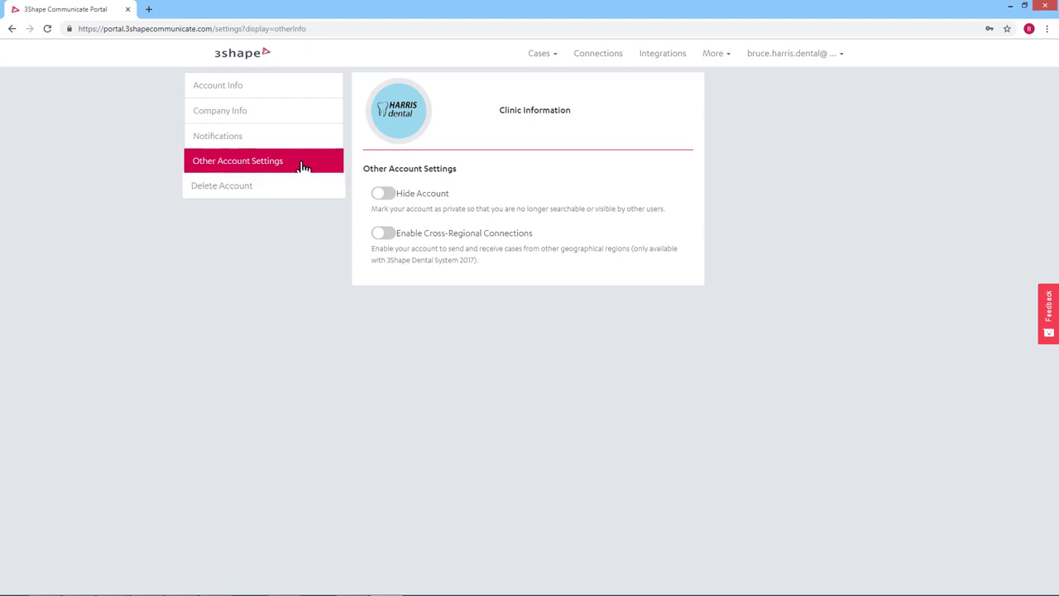
{"action": "left_click", "coordinate": [299, 194]}
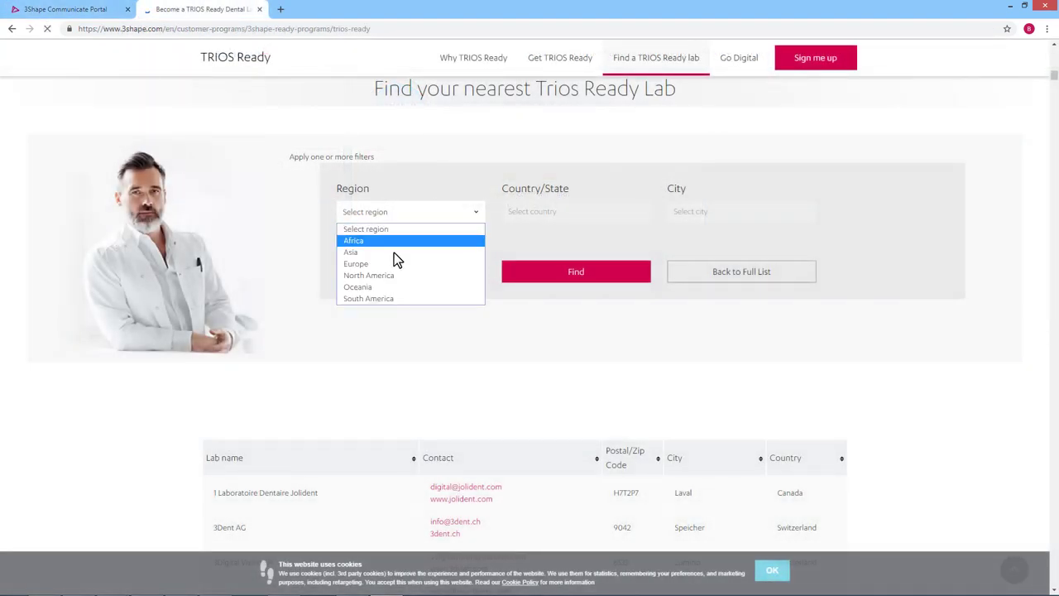
- Filter TRIOS Ready labs to Europe, United Kingdom, Reading and run the Find search
{"action": "left_click", "coordinate": [386, 259]}
{"action": "left_click", "coordinate": [569, 213]}
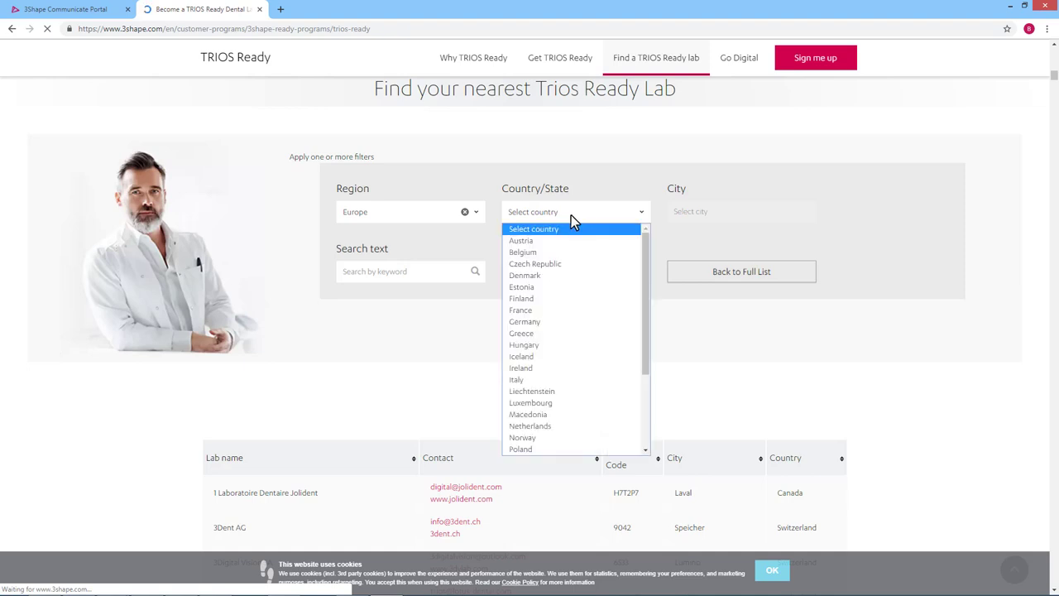
{"action": "scroll", "coordinate": [636, 348], "scroll_direction": "down", "scroll_amount": 4}
{"action": "left_click", "coordinate": [554, 447]}
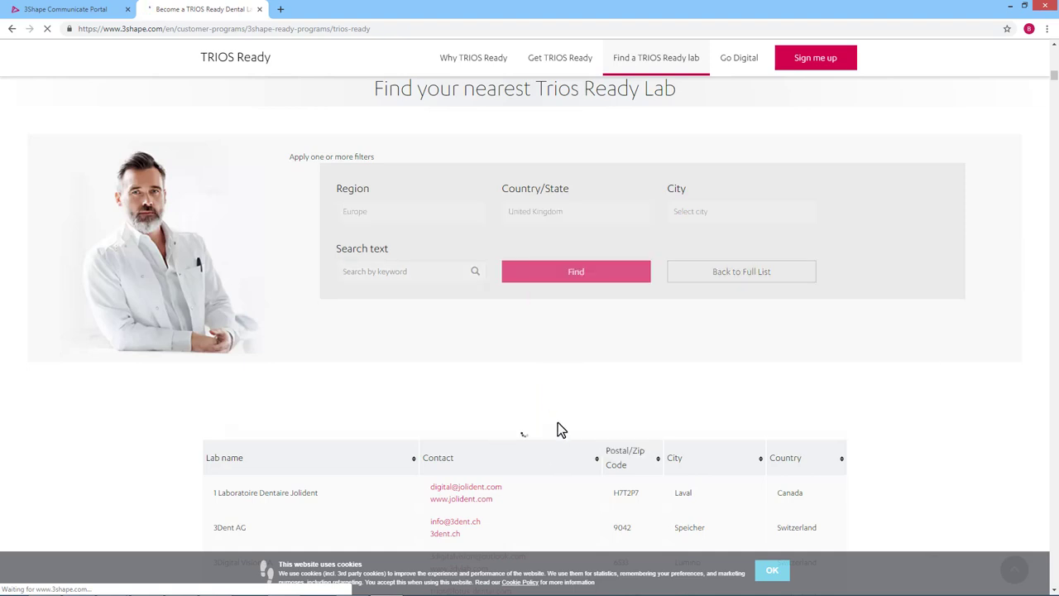
{"action": "left_click", "coordinate": [710, 212]}
{"action": "scroll", "coordinate": [730, 305], "scroll_direction": "down", "scroll_amount": 5}
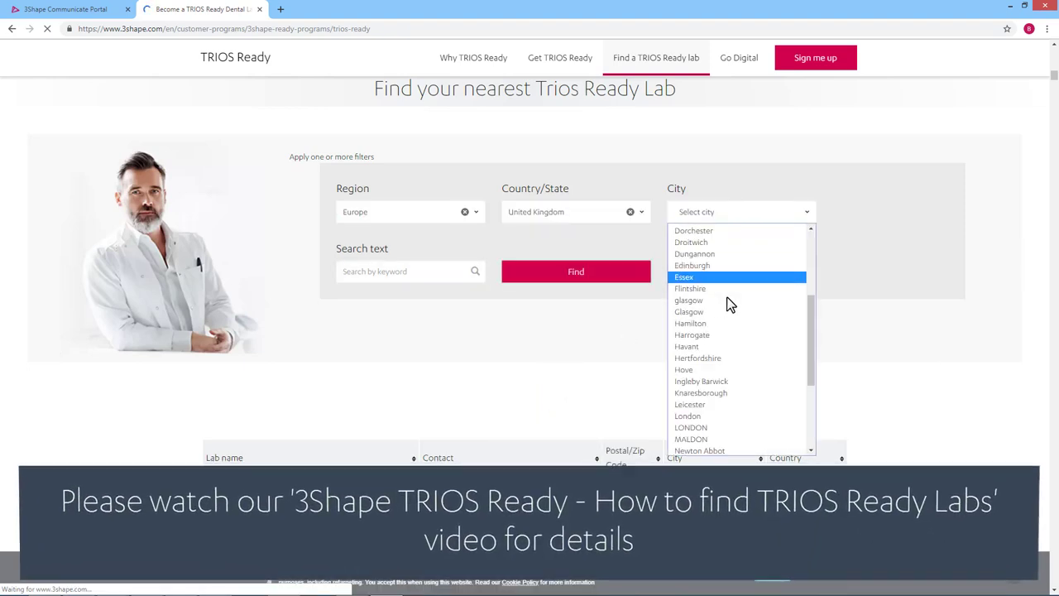
{"action": "scroll", "coordinate": [728, 303], "scroll_direction": "down", "scroll_amount": 2}
{"action": "scroll", "coordinate": [731, 302], "scroll_direction": "down", "scroll_amount": 3}
{"action": "left_click", "coordinate": [730, 335]}
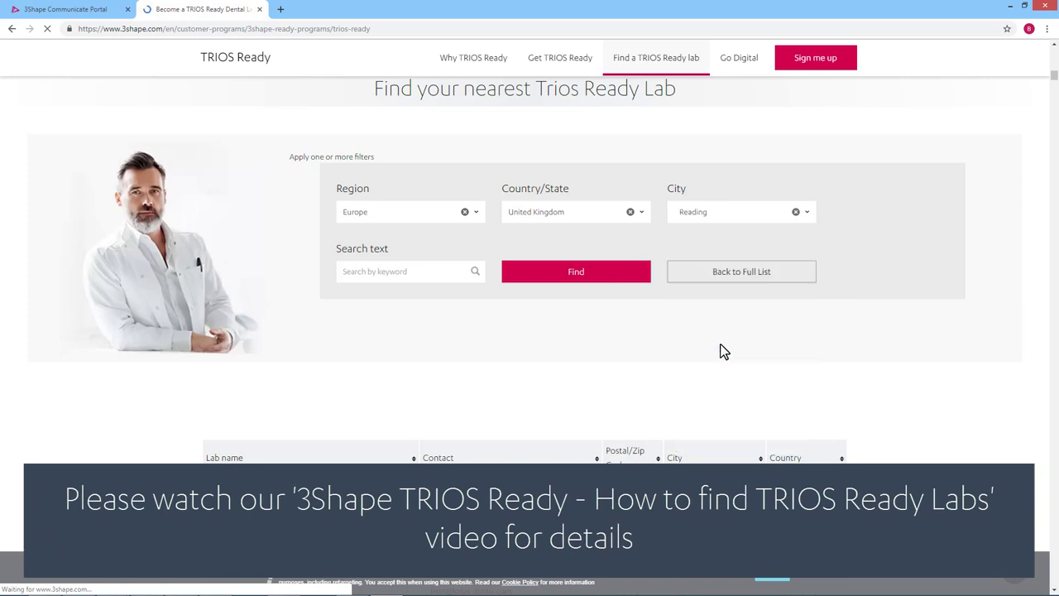
{"action": "left_click", "coordinate": [617, 283]}
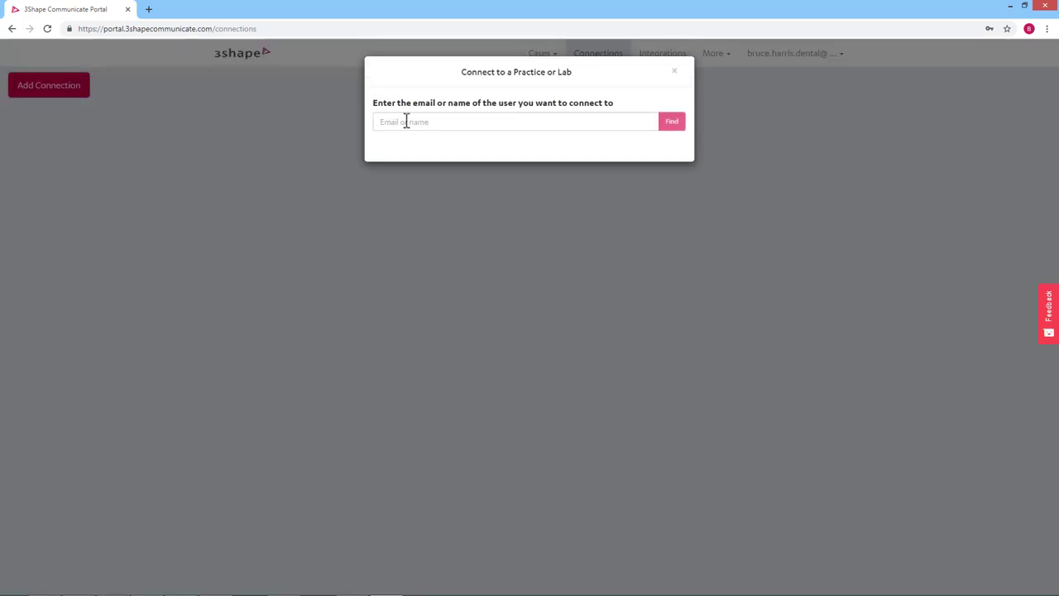
{"action": "left_click", "coordinate": [405, 122]}
{"action": "type", "text": "fla"}
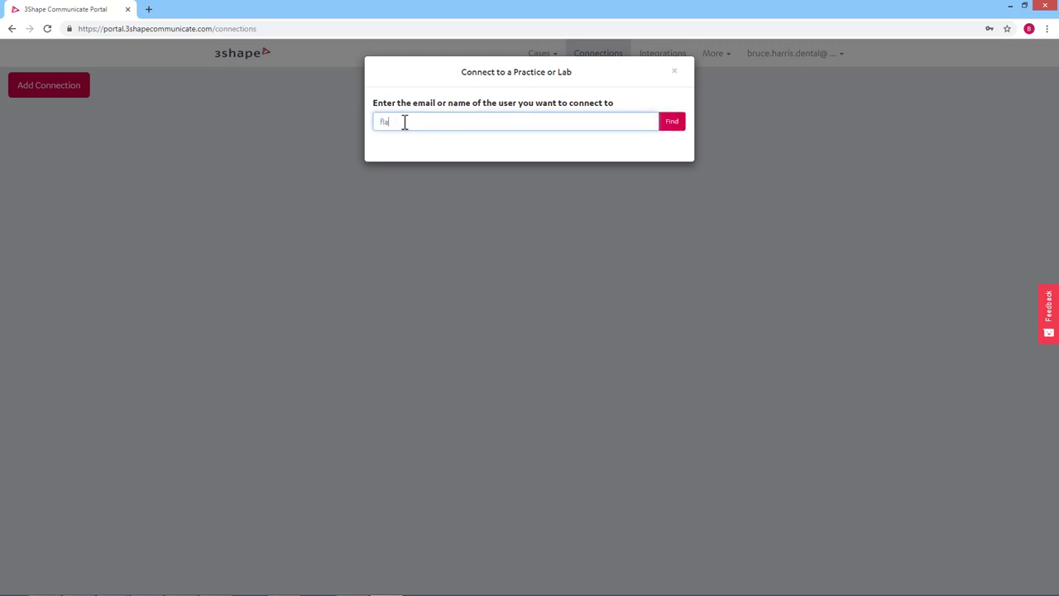
{"action": "type", "text": "ter"}
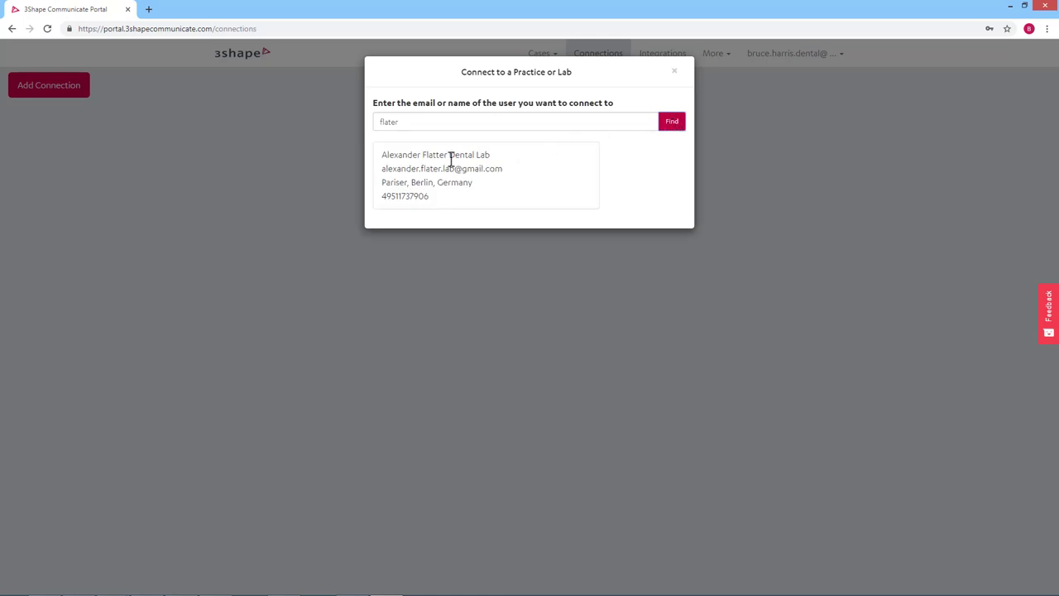
{"action": "left_click", "coordinate": [435, 185]}
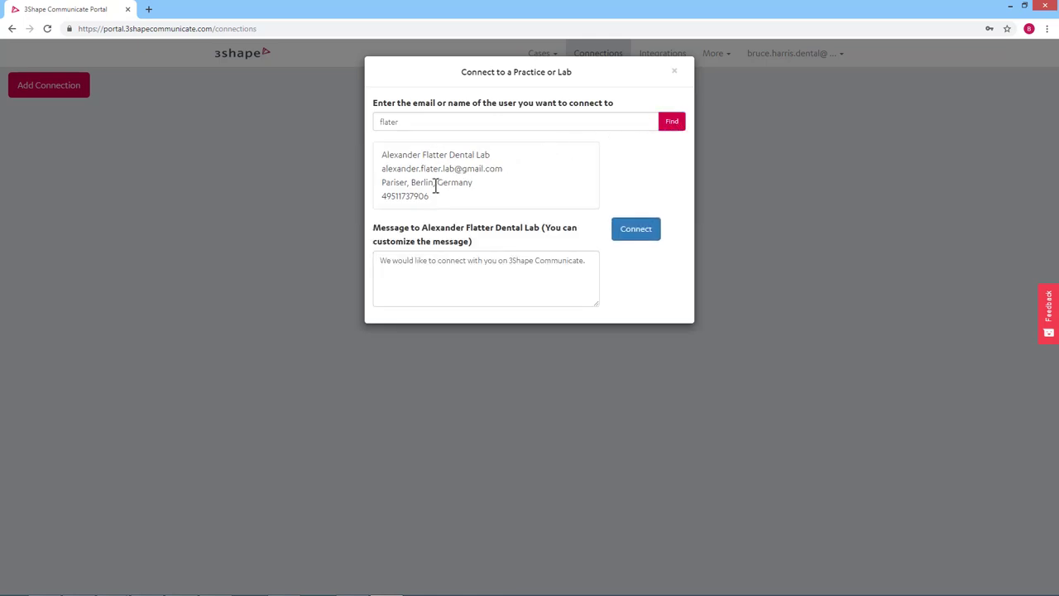
- Begin the connection message with 'Hello,' on its own line
{"action": "left_click", "coordinate": [517, 261]}
{"action": "left_click", "coordinate": [379, 260]}
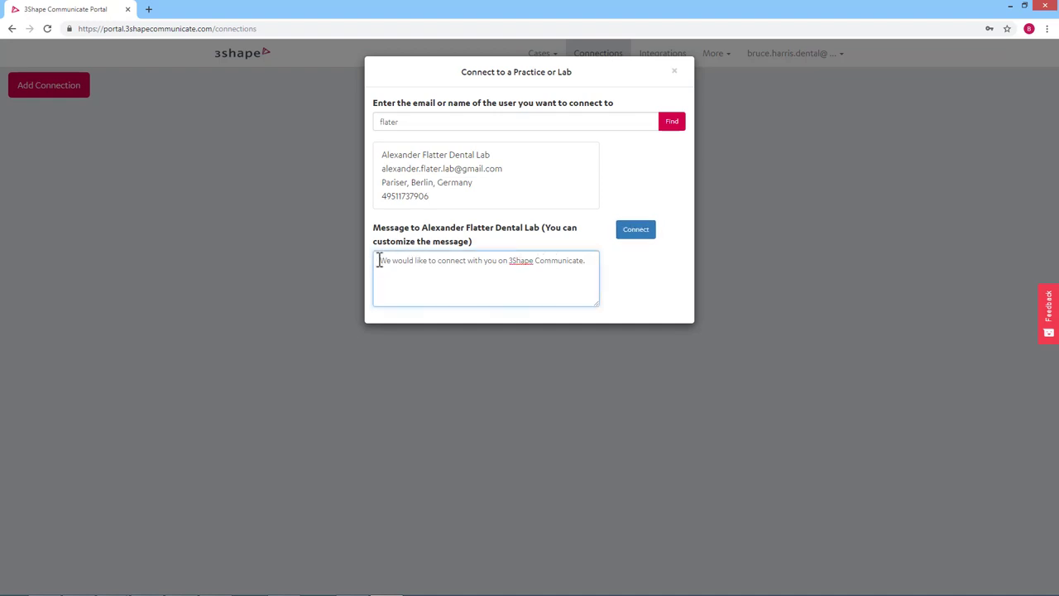
{"action": "type", "text": "Hello,"}
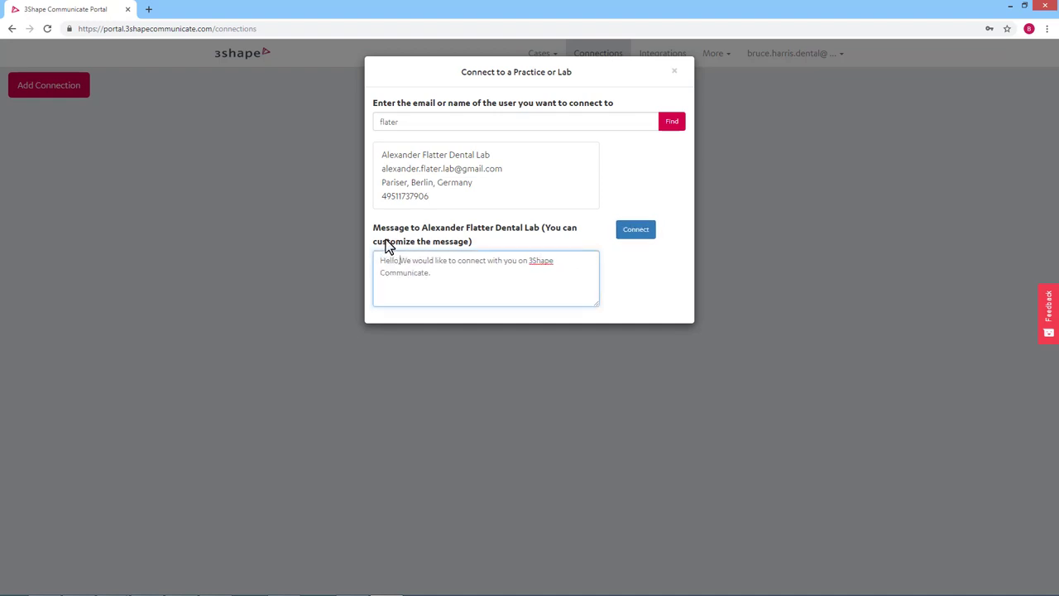
{"action": "key", "text": "Return"}
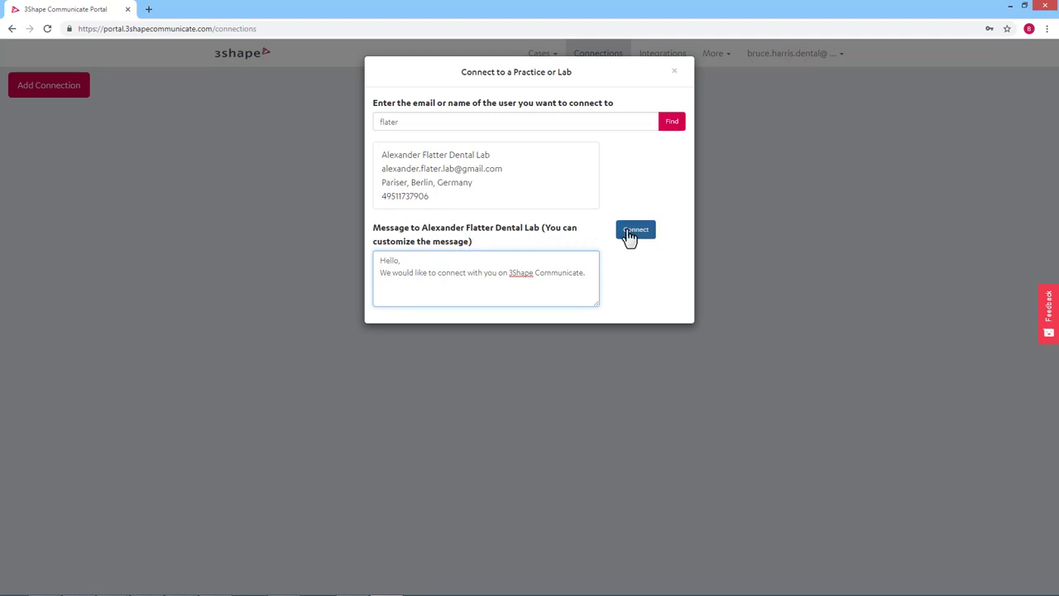
- Send the request, then as the lab review and approve Harris Dental's connection
{"action": "left_click", "coordinate": [632, 232]}
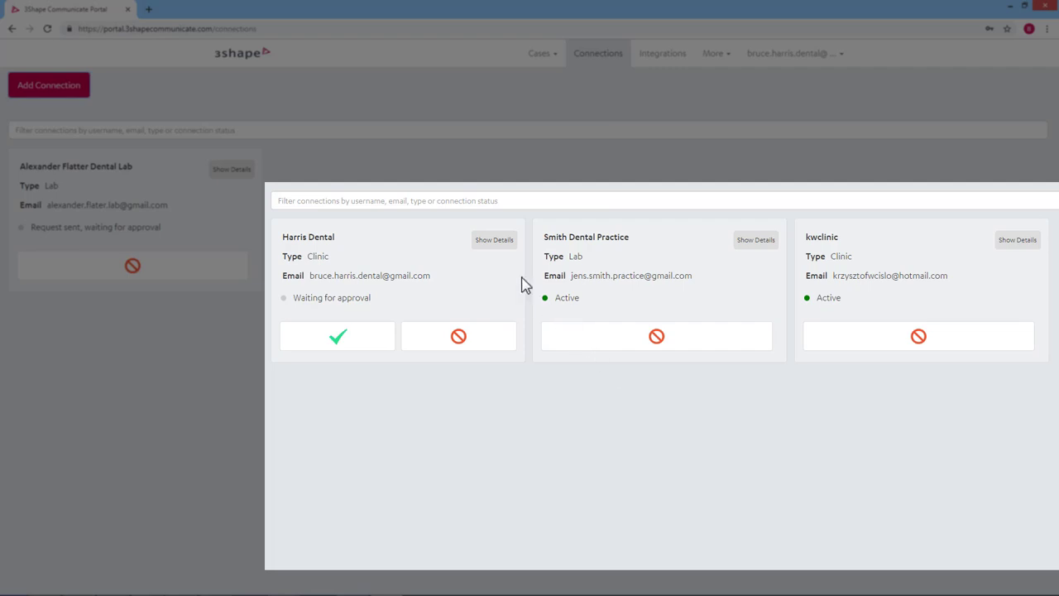
{"action": "left_click", "coordinate": [492, 249]}
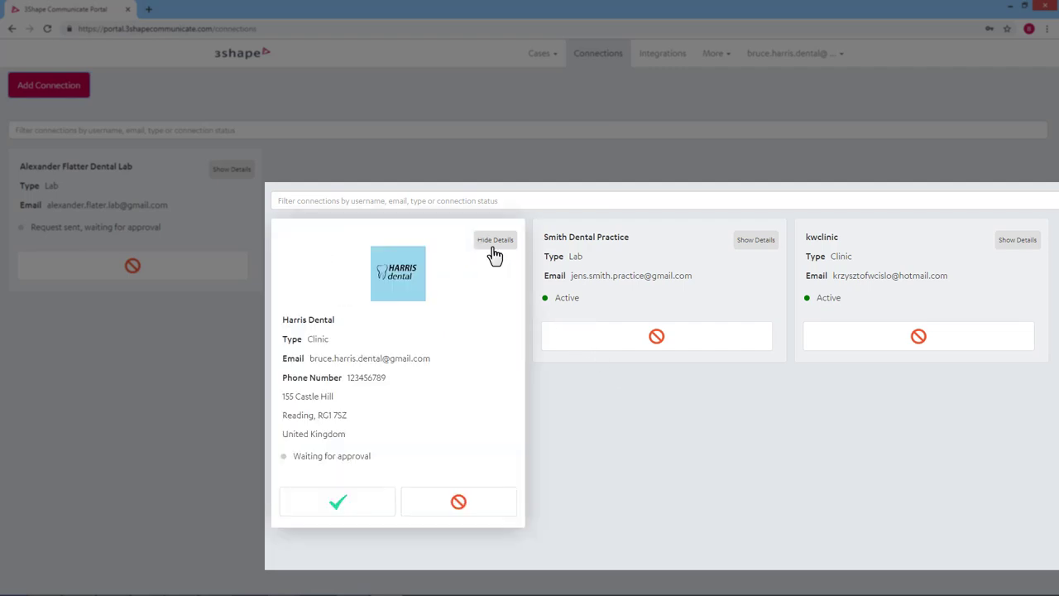
{"action": "left_click", "coordinate": [494, 241]}
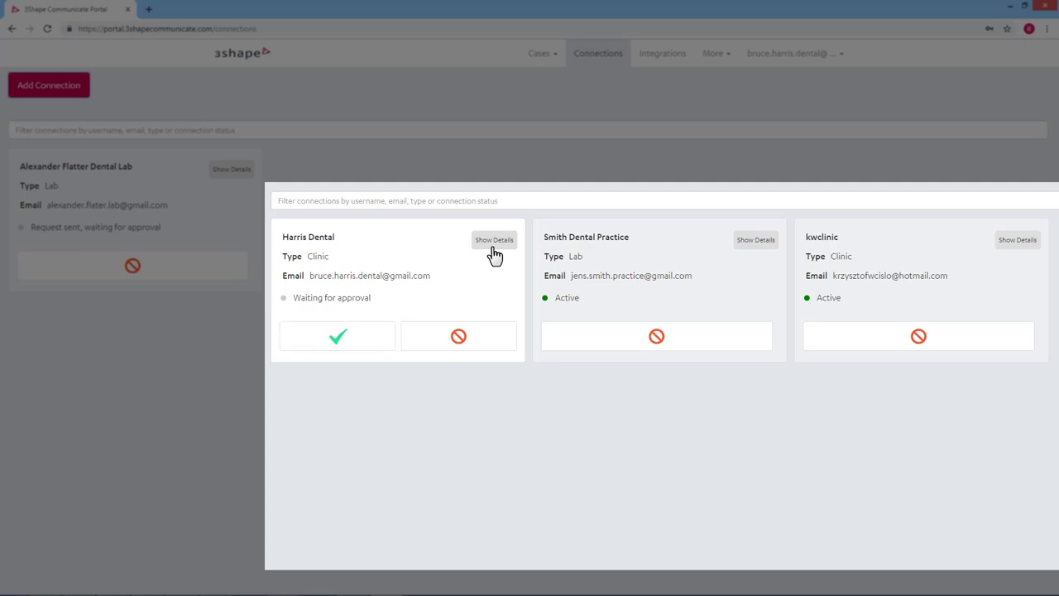
{"action": "left_click", "coordinate": [377, 352]}
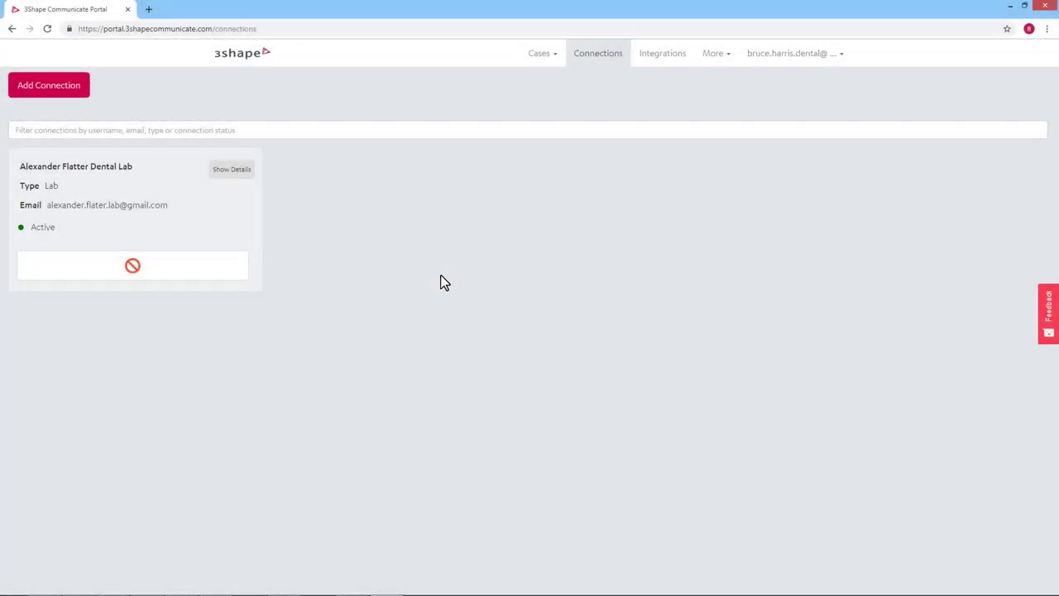